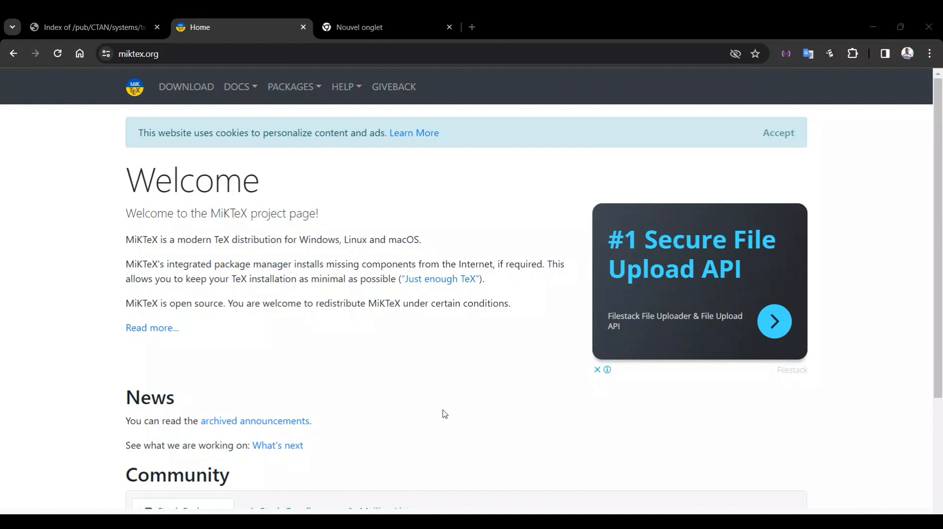
pyautogui.scroll(-4, 338, 368)
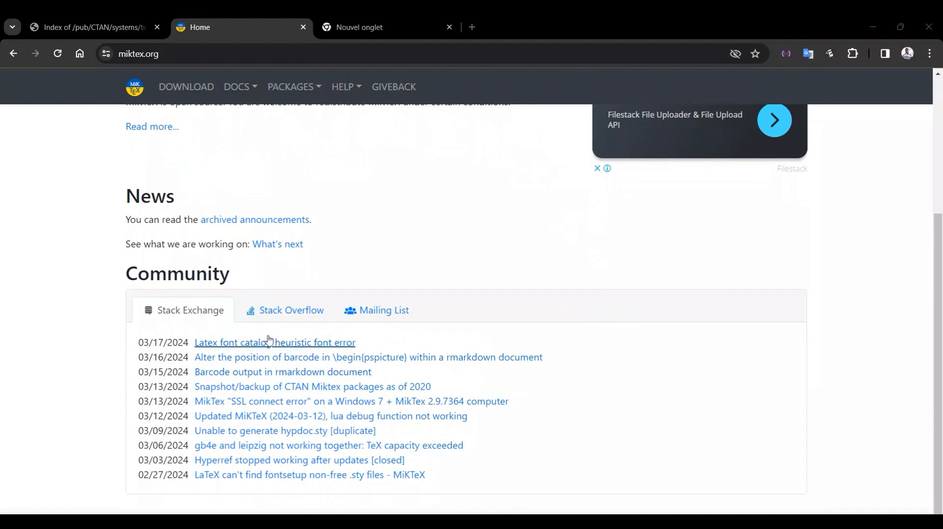
pyautogui.scroll(4, 268, 335)
pyautogui.scroll(-4, 269, 330)
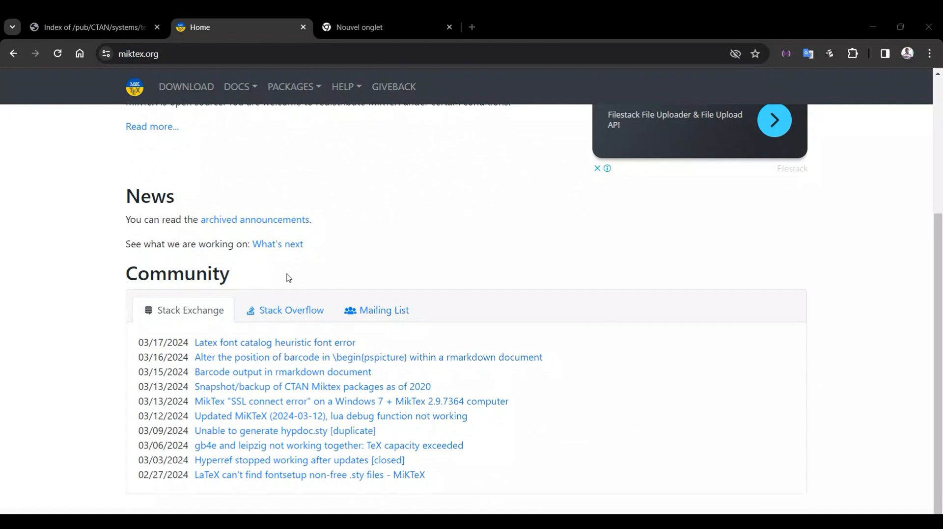
# Start downloading texlive.iso from the CTAN mirror's texlive/Images directory and cancel the transfer
pyautogui.click(78, 27)
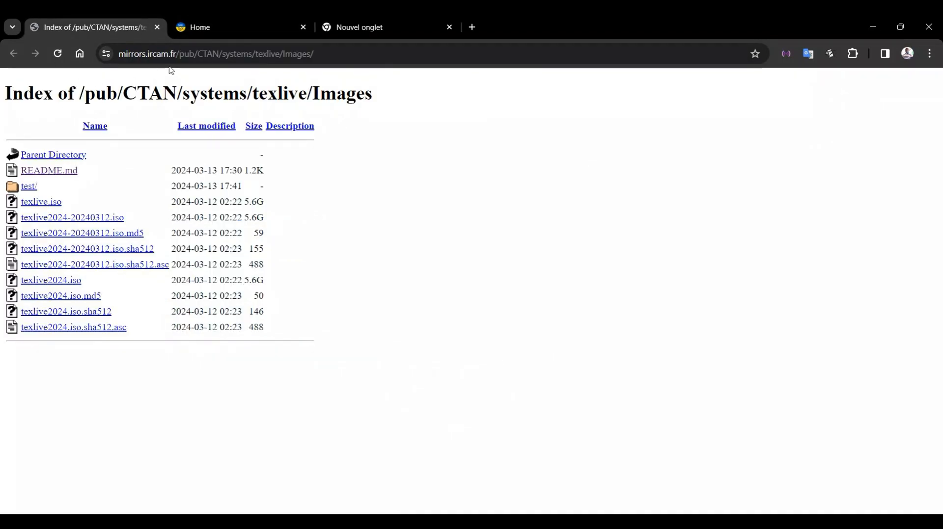
pyautogui.moveTo(119, 53); pyautogui.dragTo(315, 54)
pyautogui.click(378, 172)
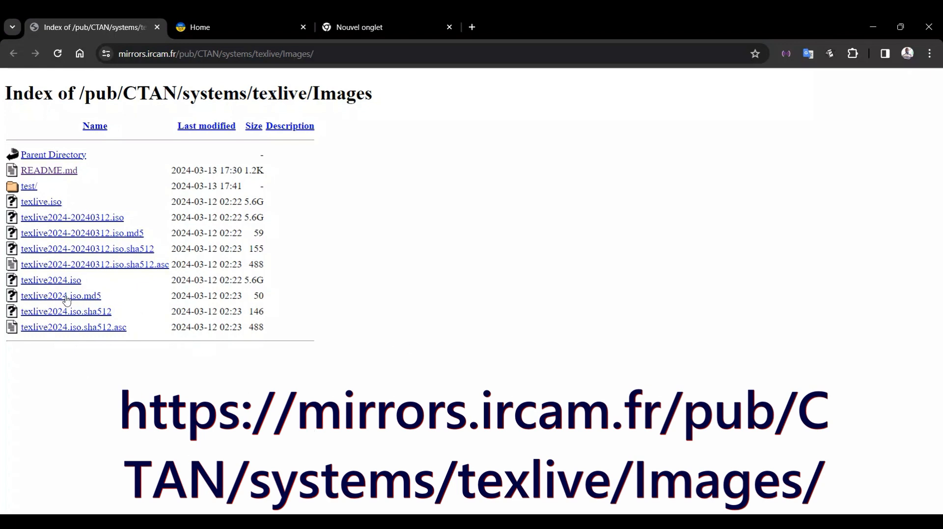
pyautogui.click(44, 208)
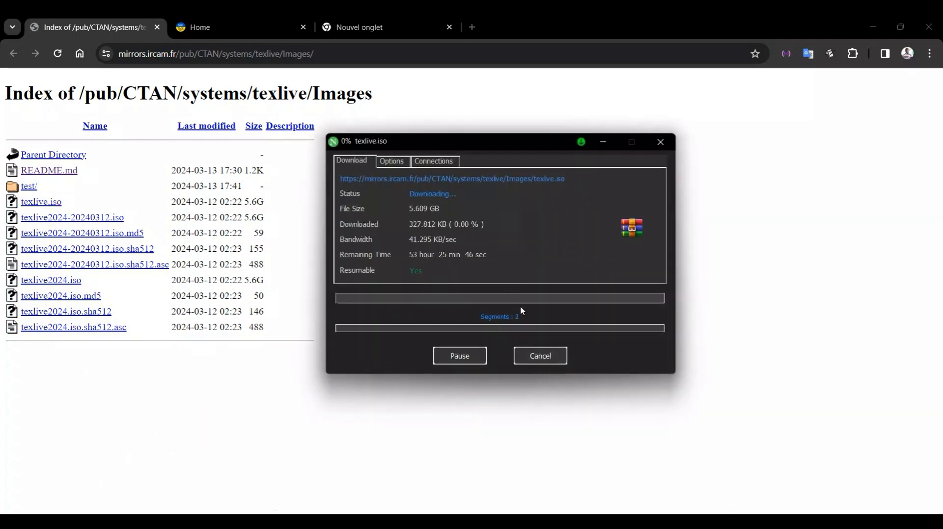
pyautogui.click(543, 358)
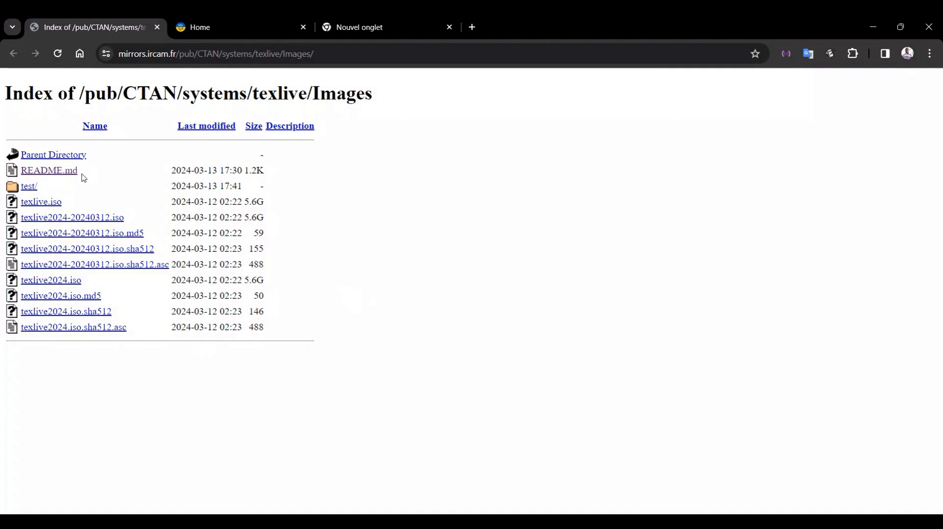
# Switch to File Explorer and select texlive.iso in the Téléchargements folder
pyautogui.click(874, 29)
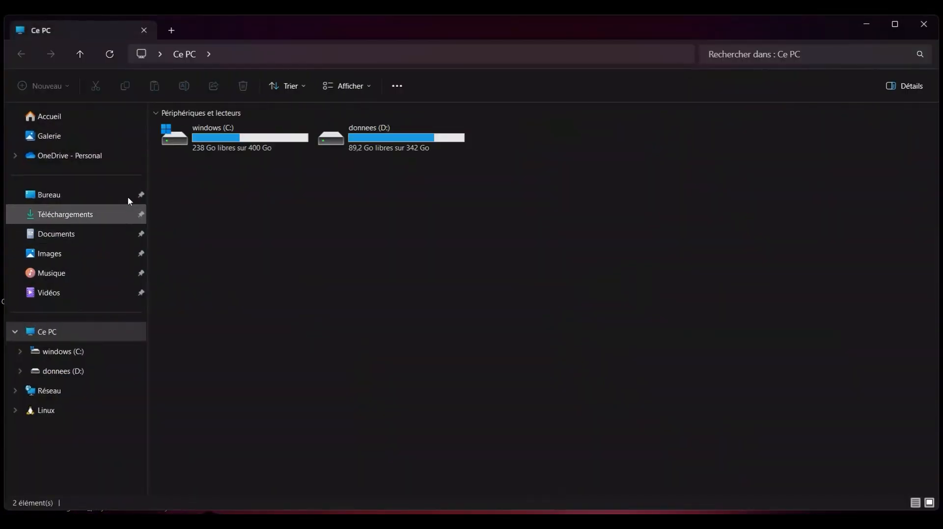
pyautogui.click(129, 214)
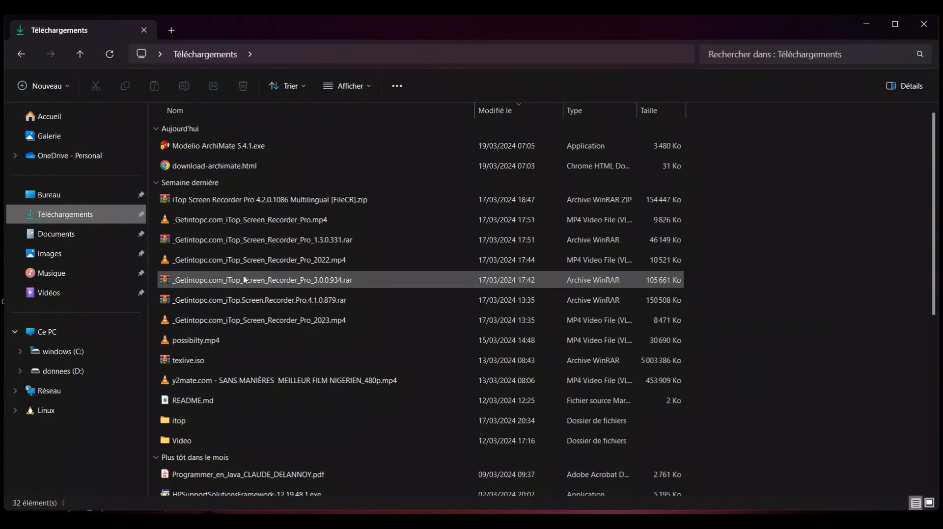
pyautogui.scroll(-1, 262, 287)
pyautogui.scroll(-1, 262, 287)
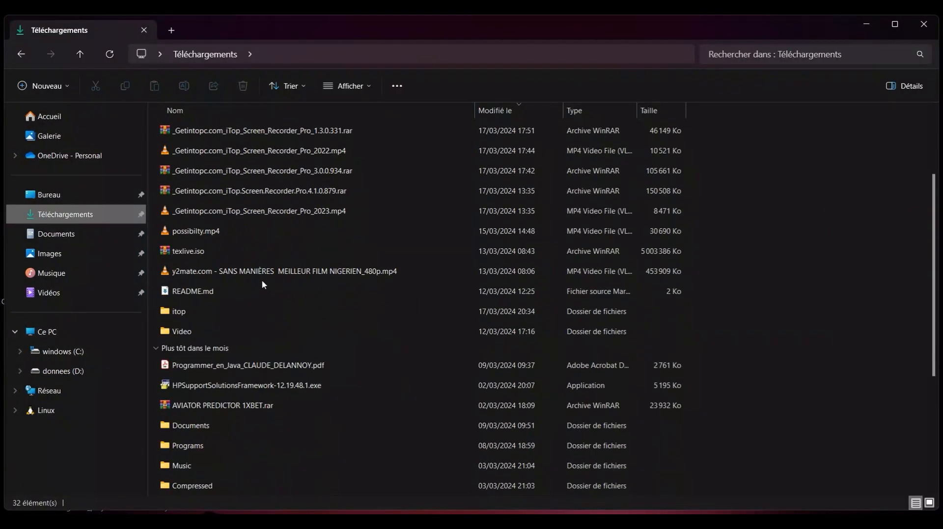
pyautogui.click(238, 252)
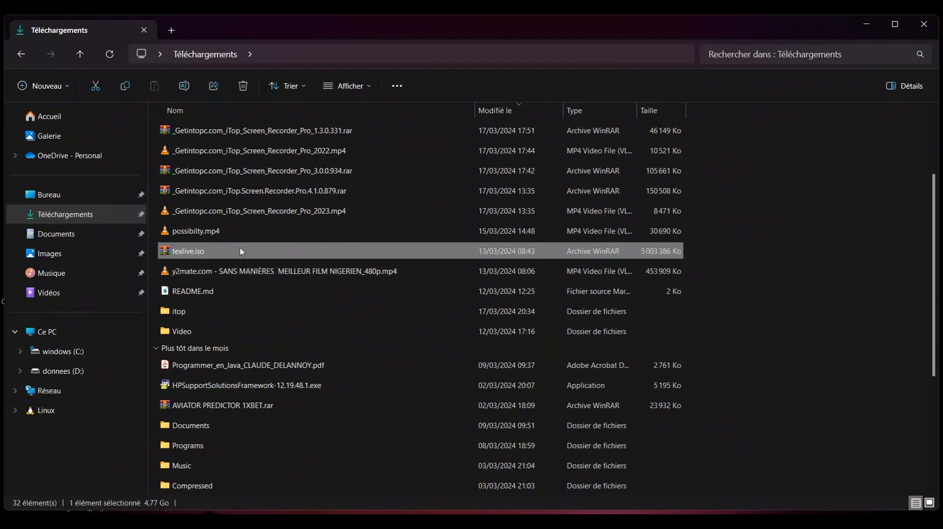
pyautogui.rightClick(294, 248)
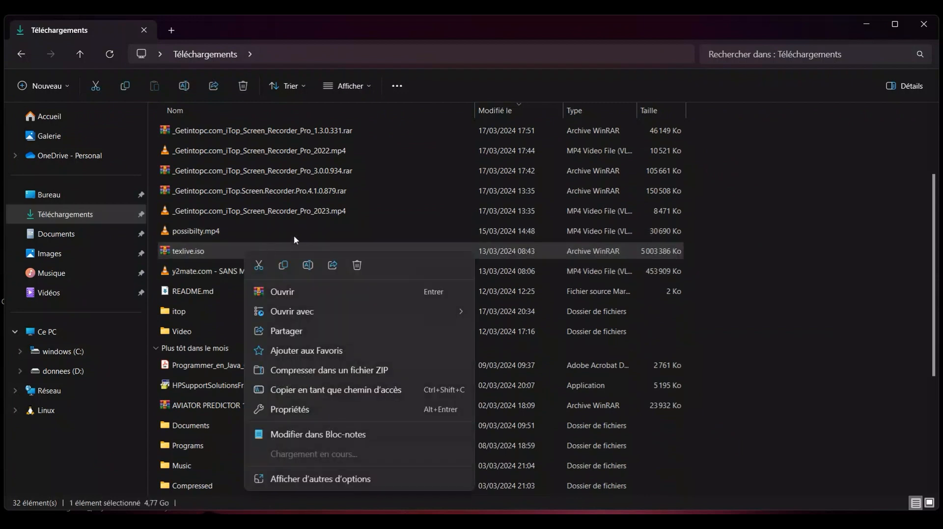
pyautogui.click(225, 253)
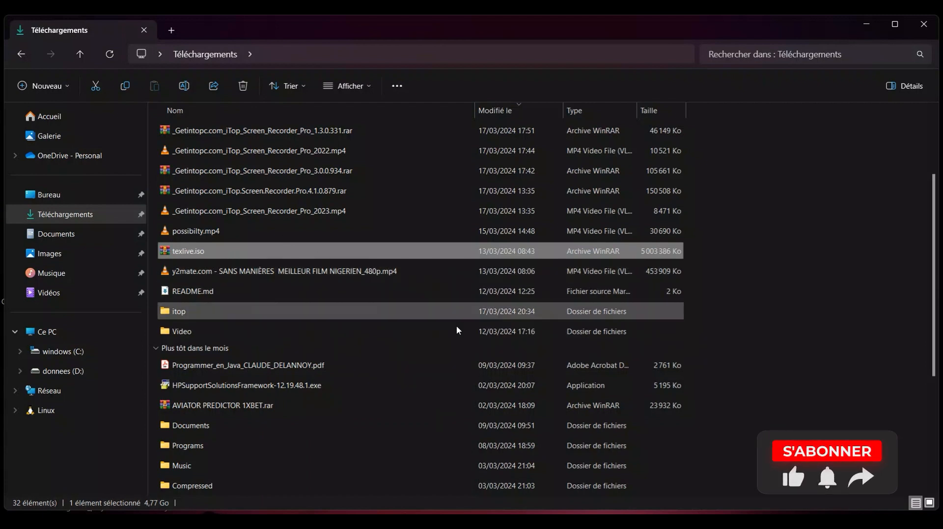
pyautogui.click(752, 255)
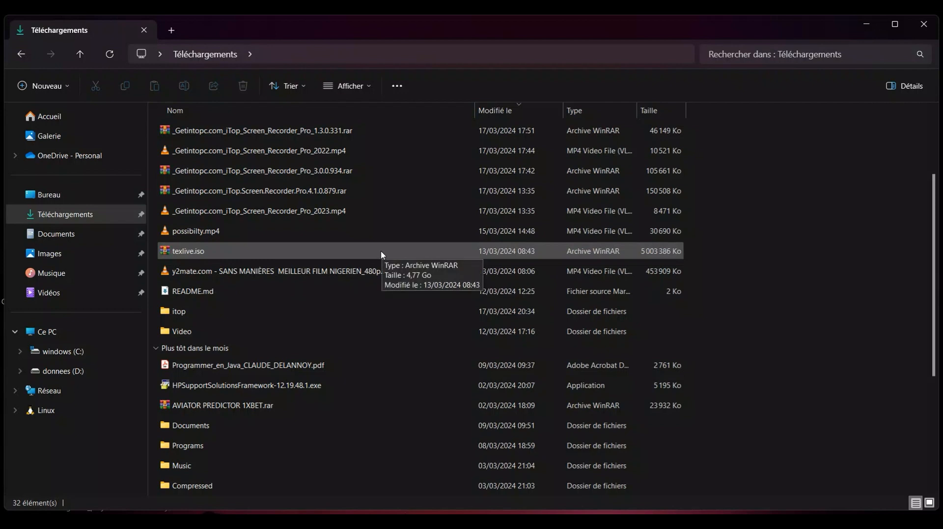
# Mount the downloaded texlive.iso by opening it with Explorateur Windows
pyautogui.rightClick(301, 251)
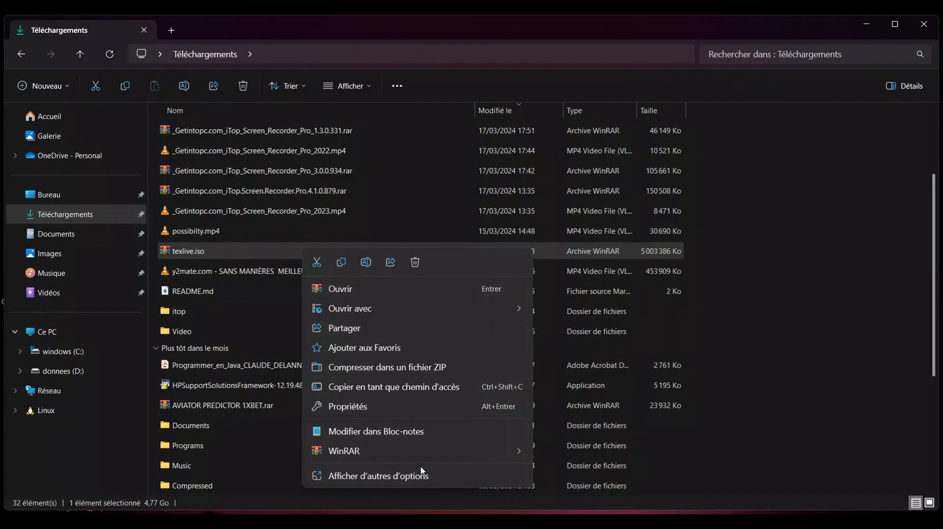
pyautogui.click(364, 480)
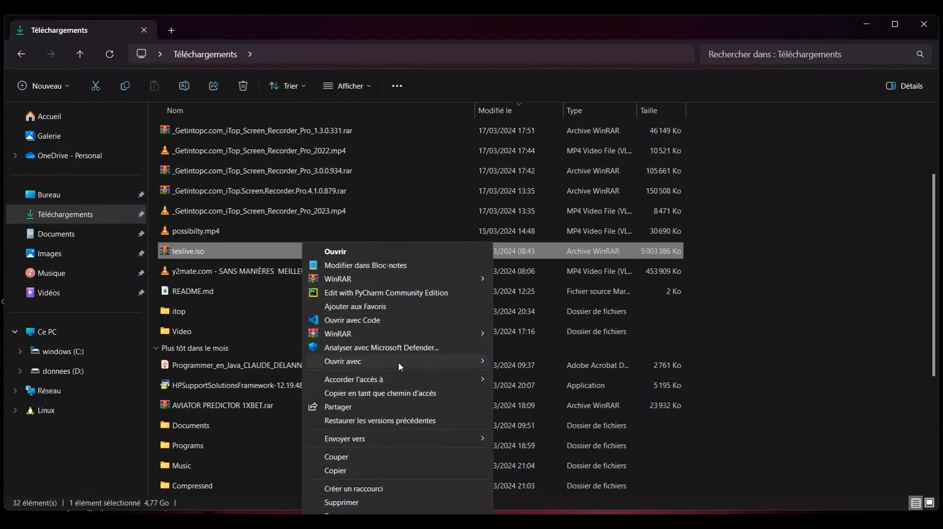
pyautogui.moveTo(420, 362)
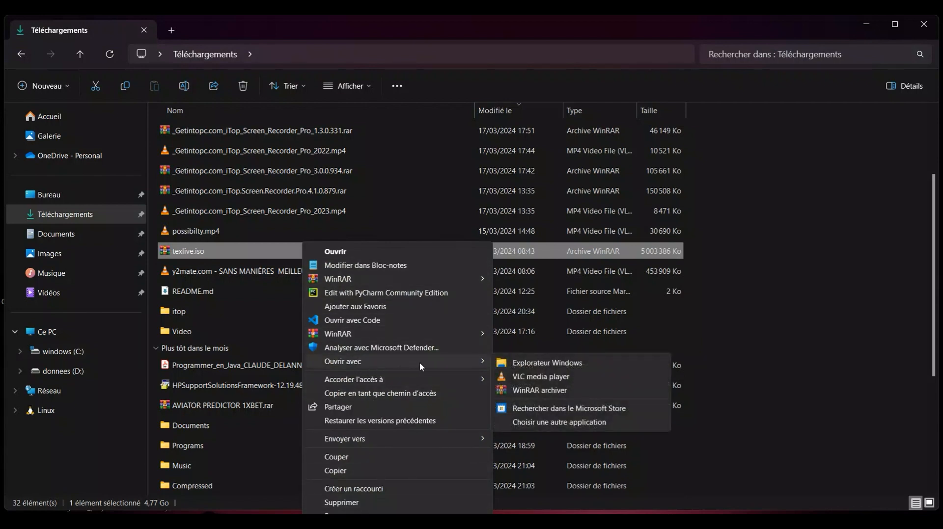
pyautogui.click(547, 364)
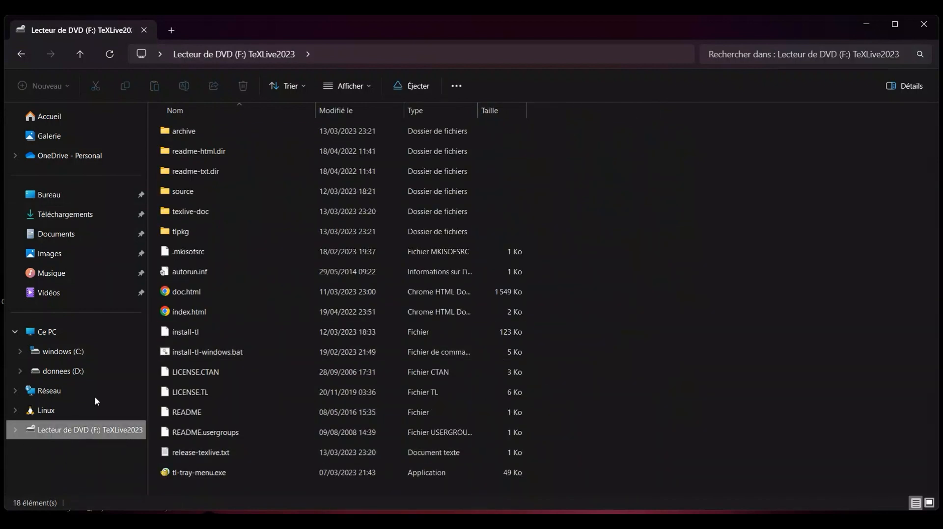
# Open the mounted TeXLive2023 DVD drive from Ce PC and widen its file name column
pyautogui.click(65, 335)
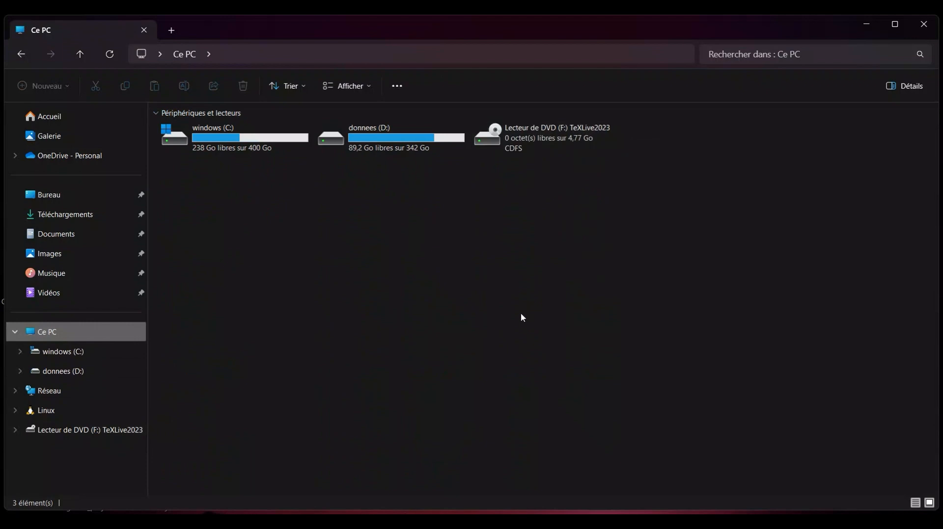
pyautogui.doubleClick(568, 138)
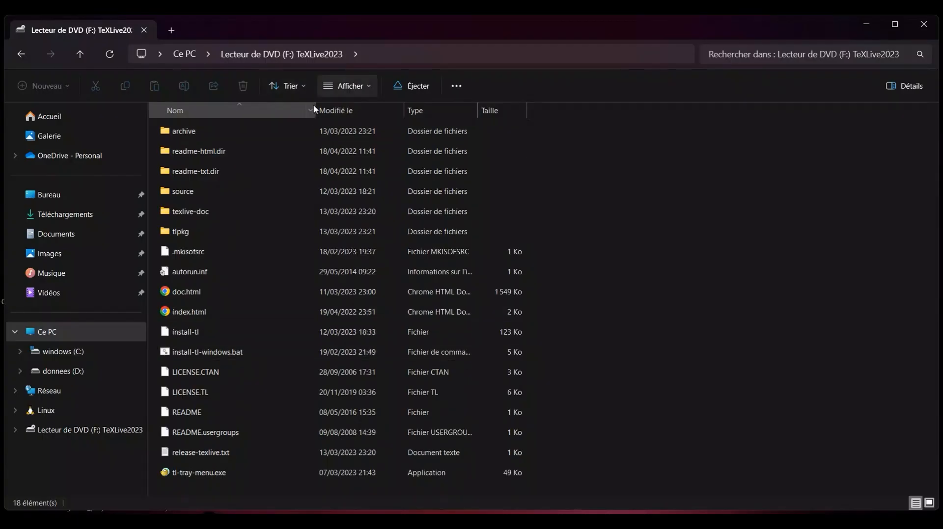
pyautogui.moveTo(315, 109); pyautogui.dragTo(391, 109)
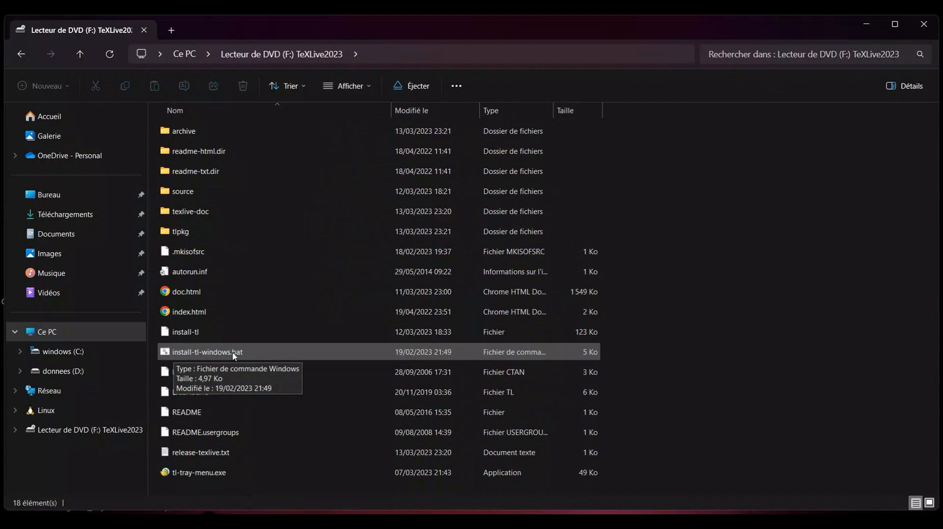
# Run install-tl-windows.bat as administrator and move the console and installer windows away from the file list
pyautogui.click(319, 357)
pyautogui.rightClick(319, 358)
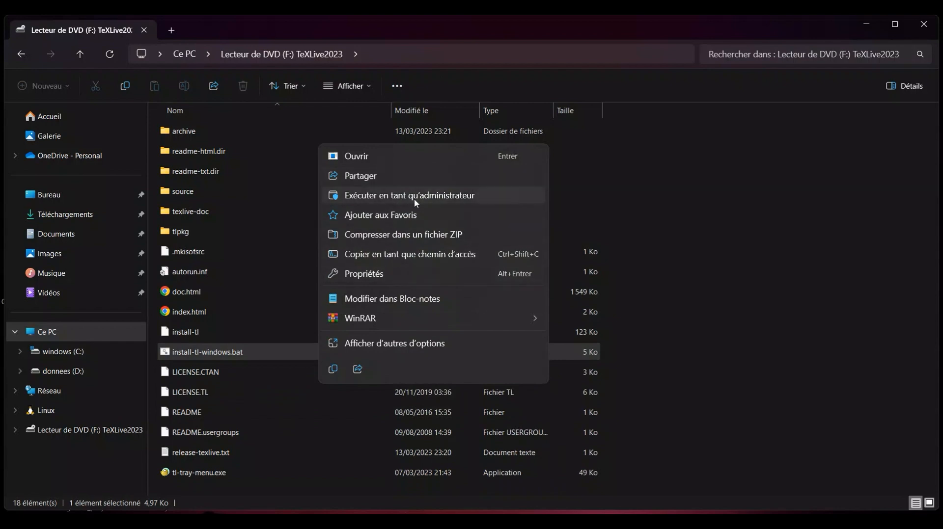
pyautogui.click(430, 200)
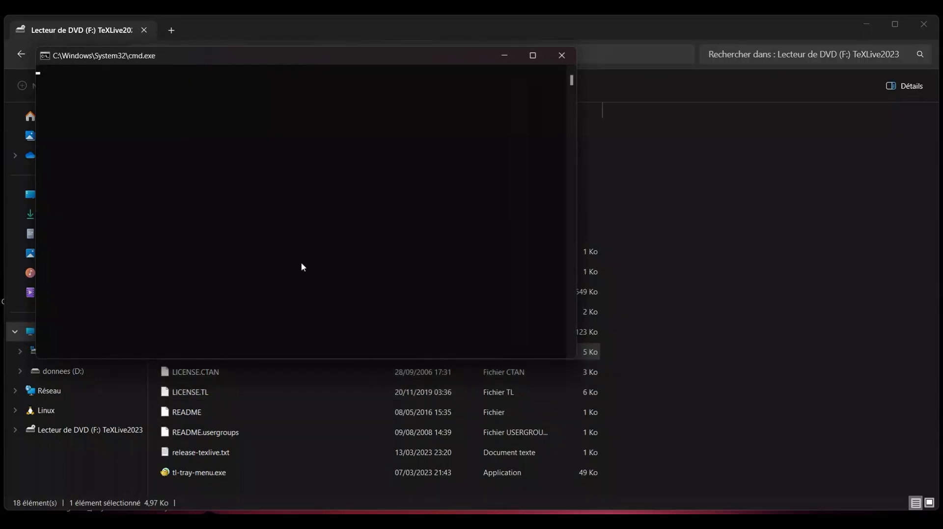
pyautogui.moveTo(228, 59); pyautogui.dragTo(408, 95)
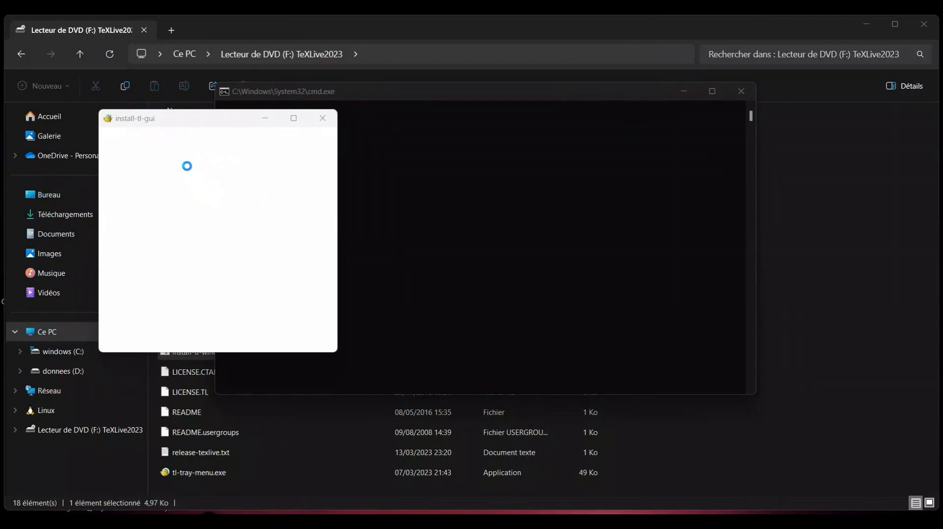
pyautogui.moveTo(194, 126); pyautogui.dragTo(483, 87)
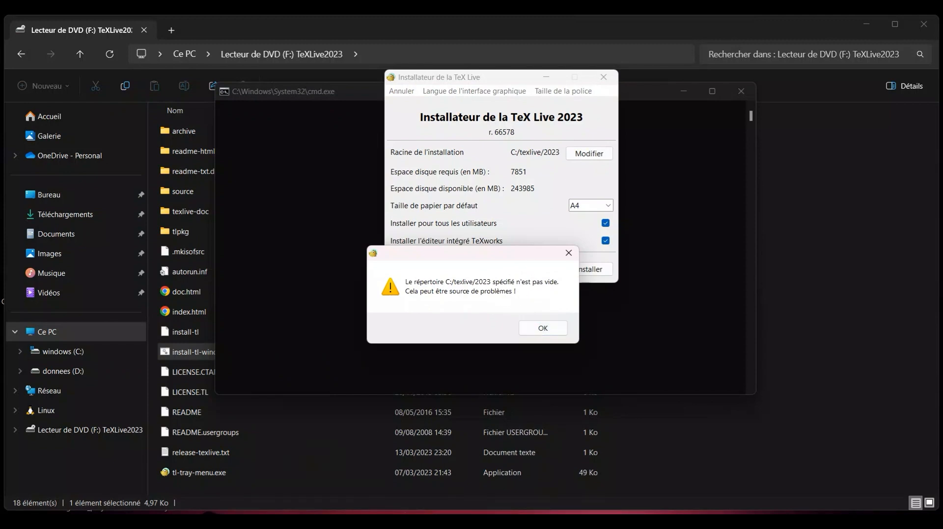
# Check the windows (C:) drive for an existing texlive folder and return to the installer
pyautogui.click(542, 328)
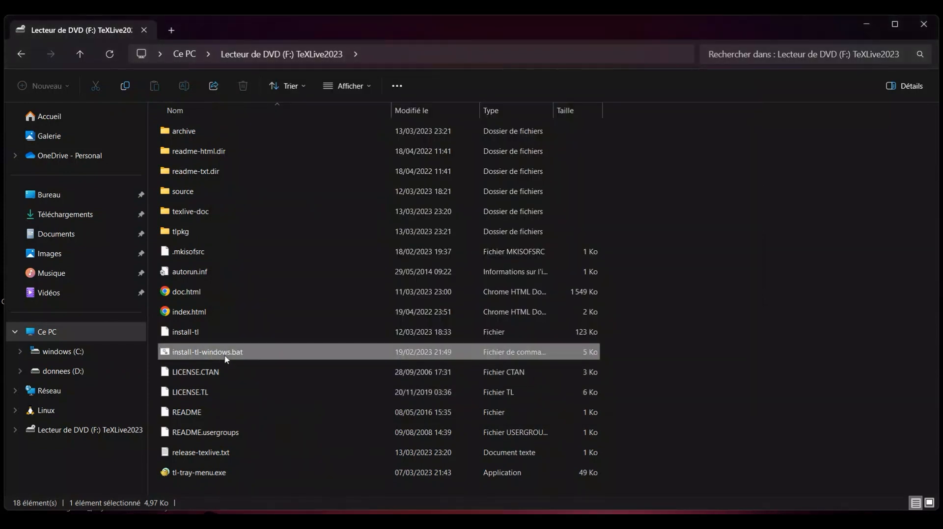
pyautogui.click(58, 358)
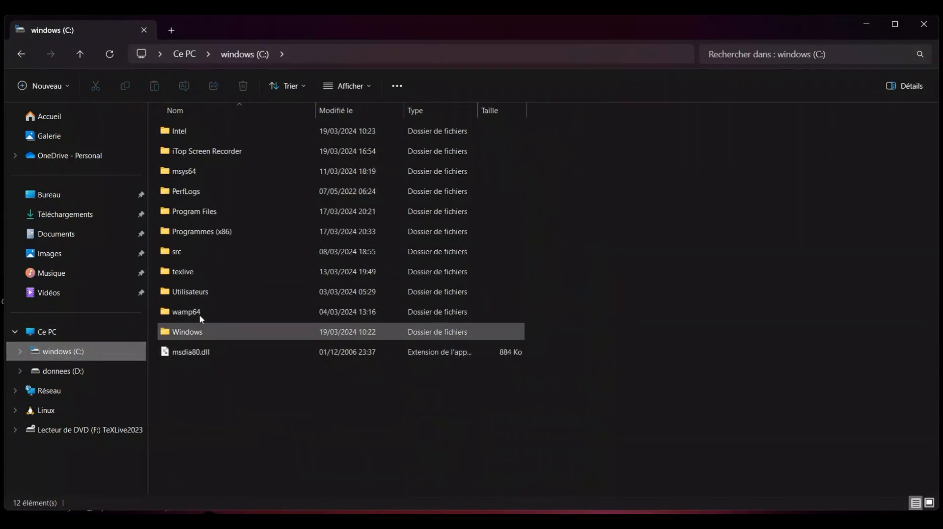
pyautogui.click(246, 271)
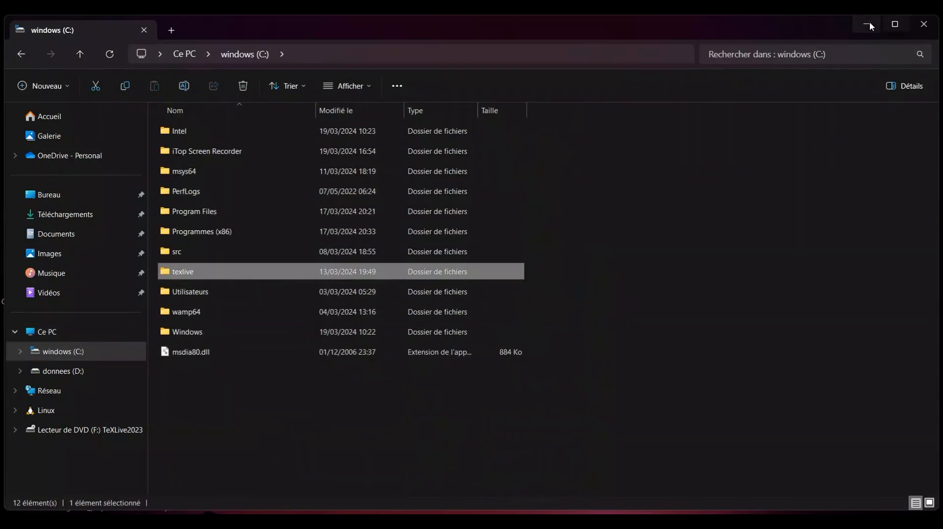
pyautogui.click(868, 24)
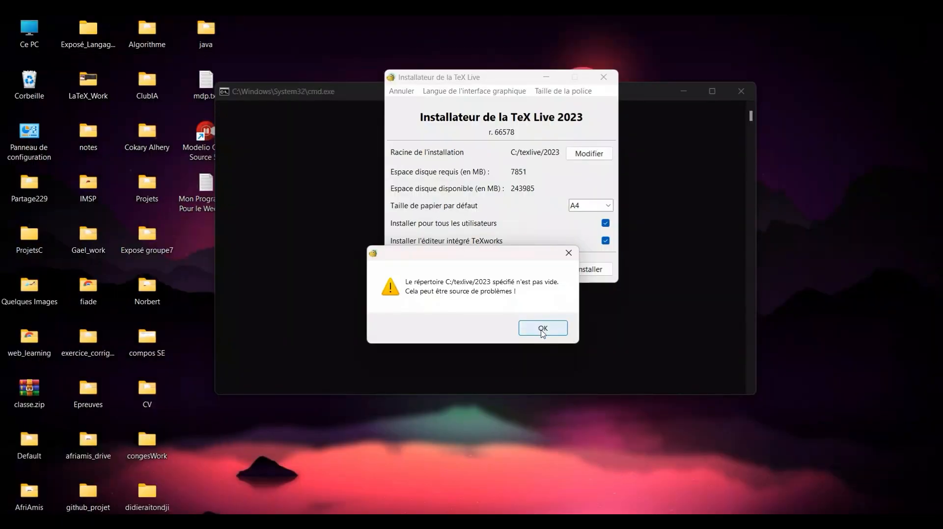
# Dismiss the warning about the C:/texlive/2023 directory and quit the TeX Live installer
pyautogui.click(545, 329)
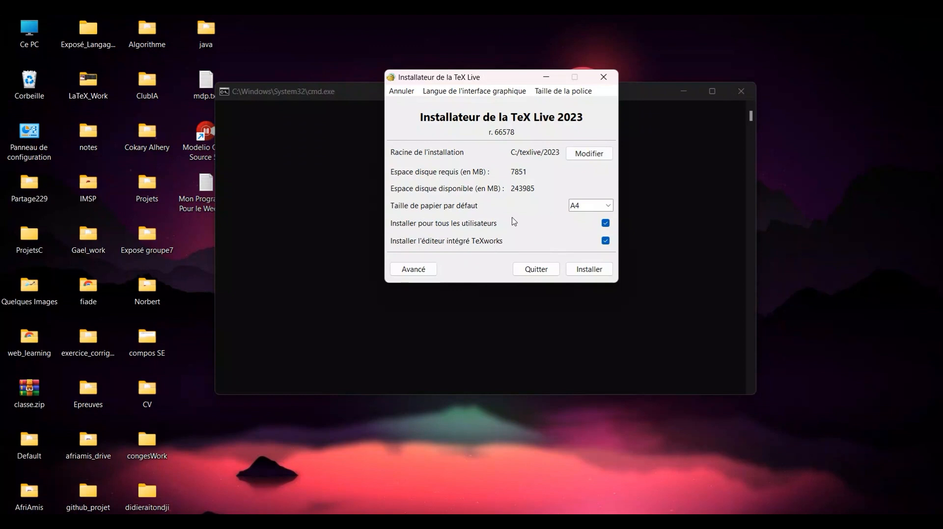
pyautogui.click(431, 269)
pyautogui.click(529, 274)
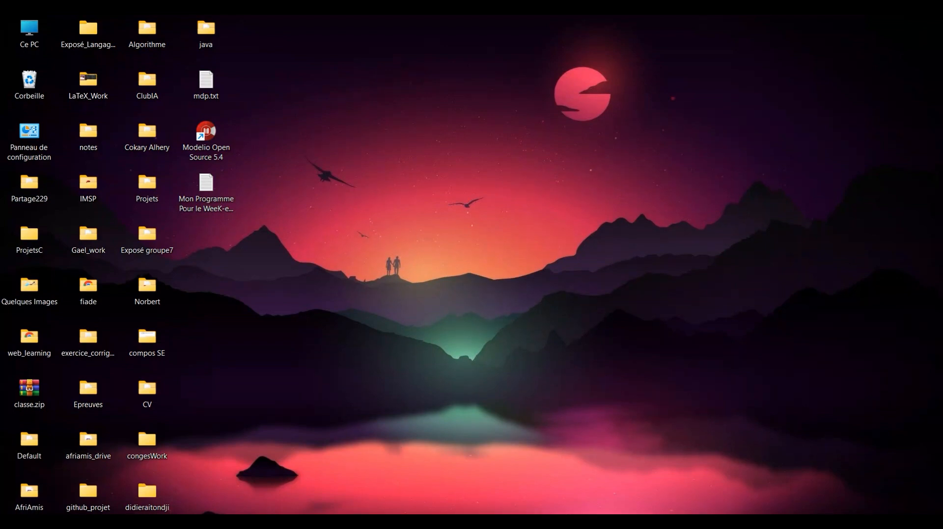
# Check the pinned applications for TeXstudio
pyautogui.press('super')
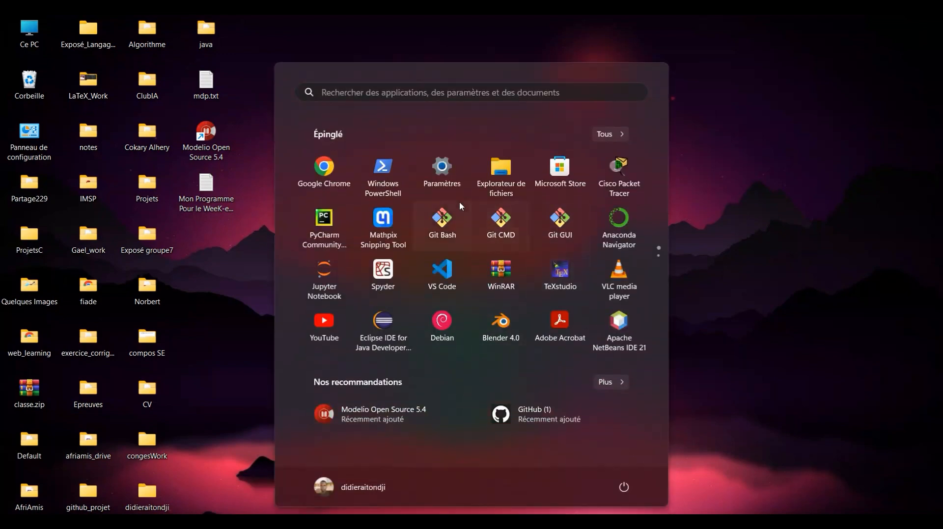
pyautogui.scroll(-1, 520, 230)
pyautogui.scroll(1, 561, 219)
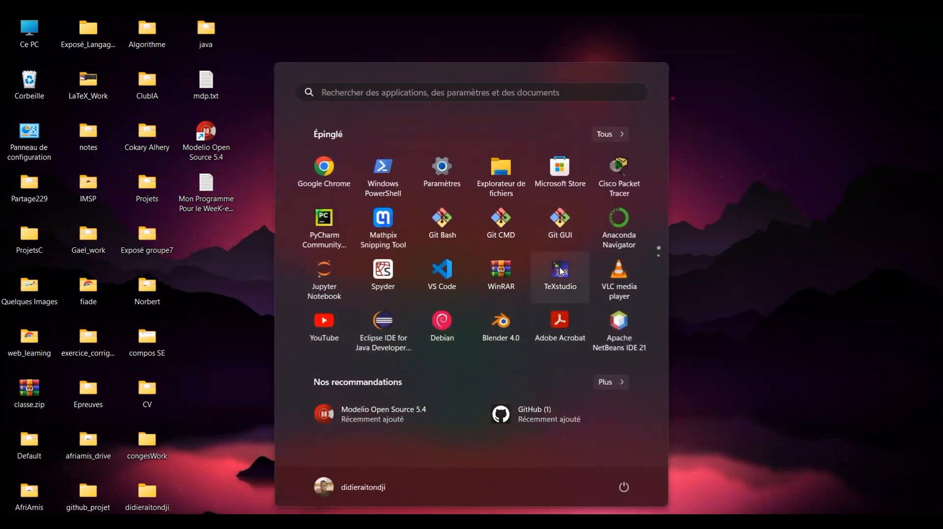
pyautogui.press('Escape')
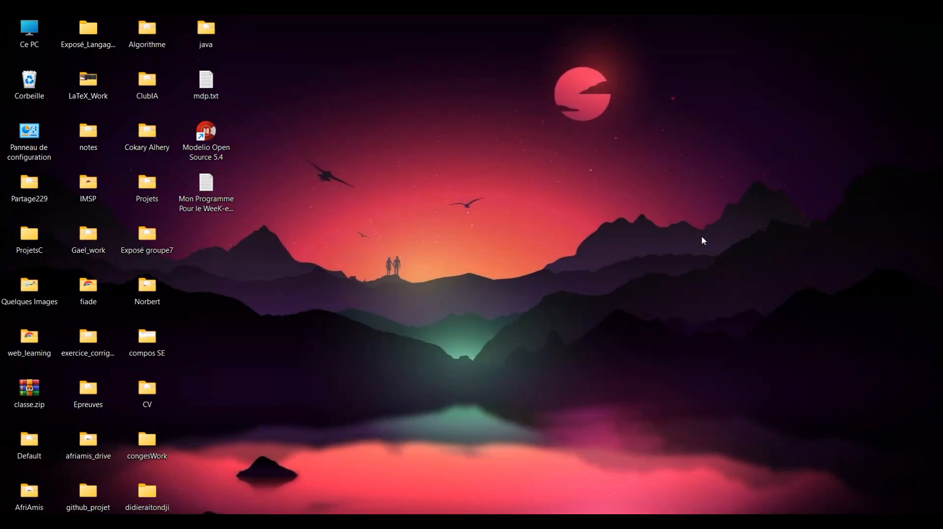